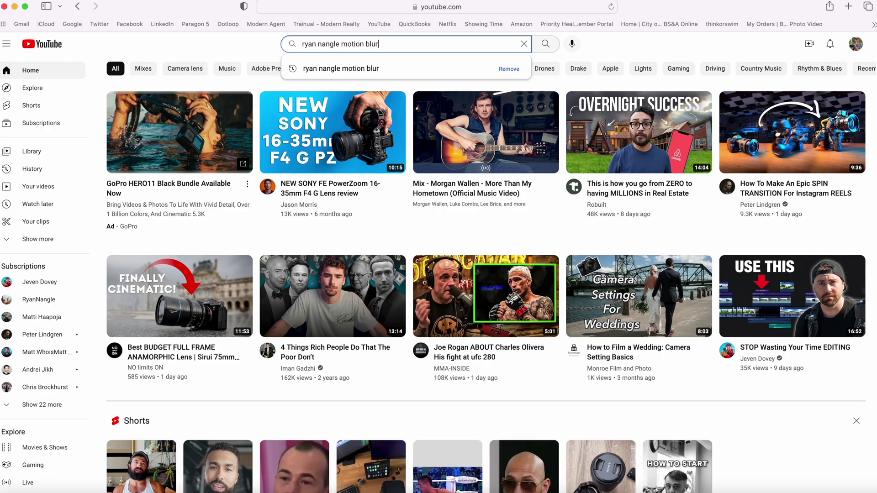
Step: Search YouTube for 'ryan nangle motion blur' and open the motion blur time-lapse tutorial
{"action": "key", "text": "Return"}
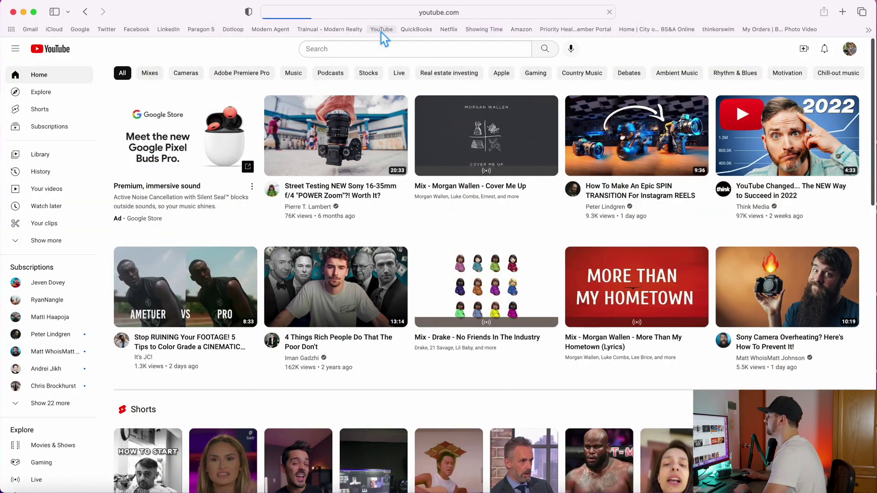
{"action": "left_click", "coordinate": [381, 29]}
{"action": "left_click", "coordinate": [379, 50]}
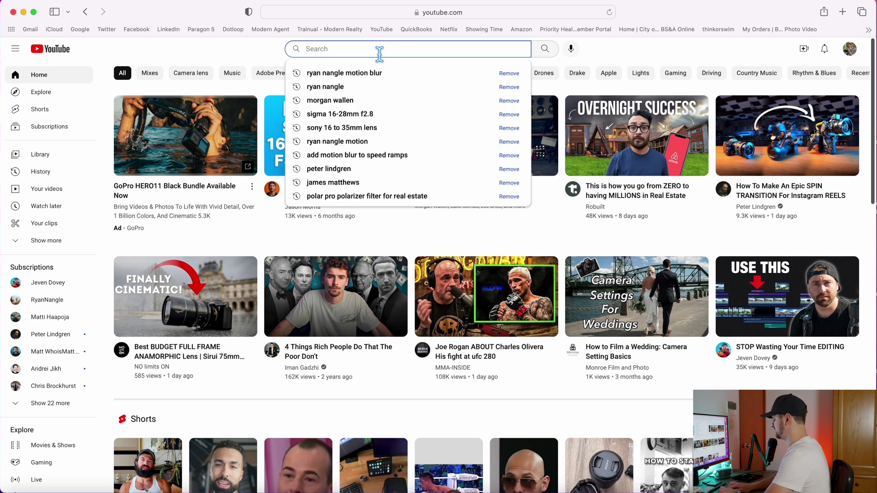
{"action": "type", "text": "ryan nangle motion blur"}
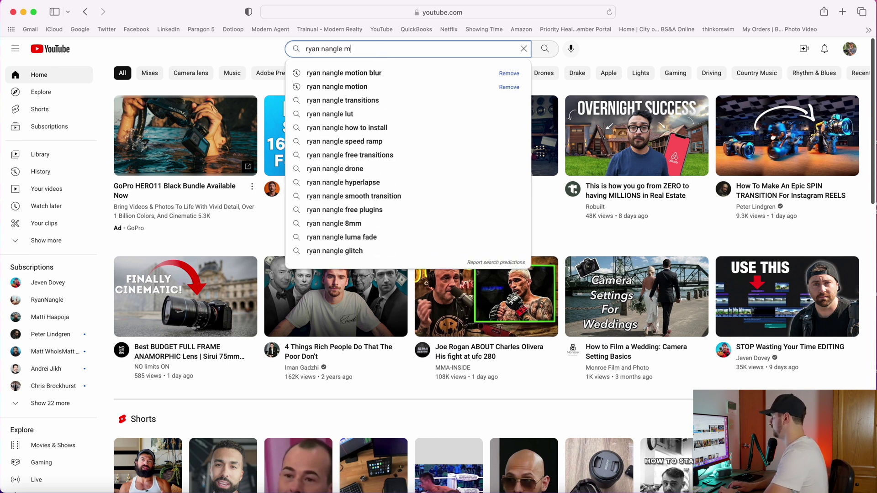
{"action": "key", "text": "Return"}
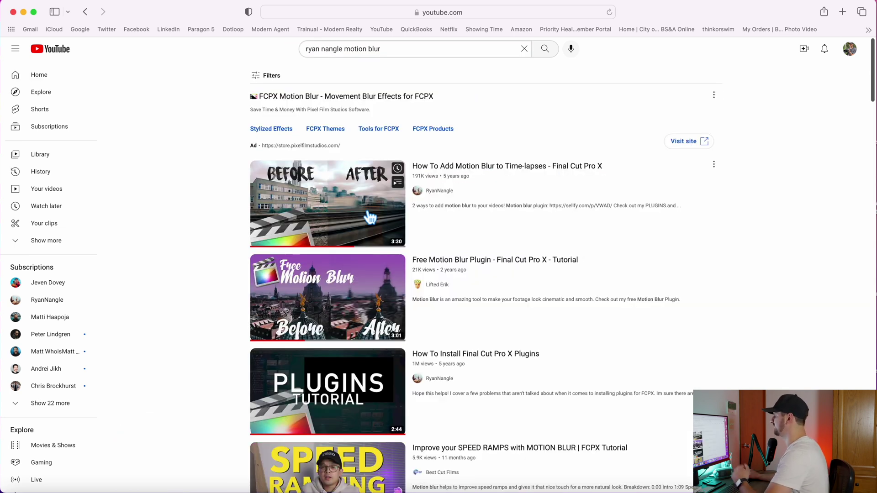
{"action": "left_click", "coordinate": [370, 217]}
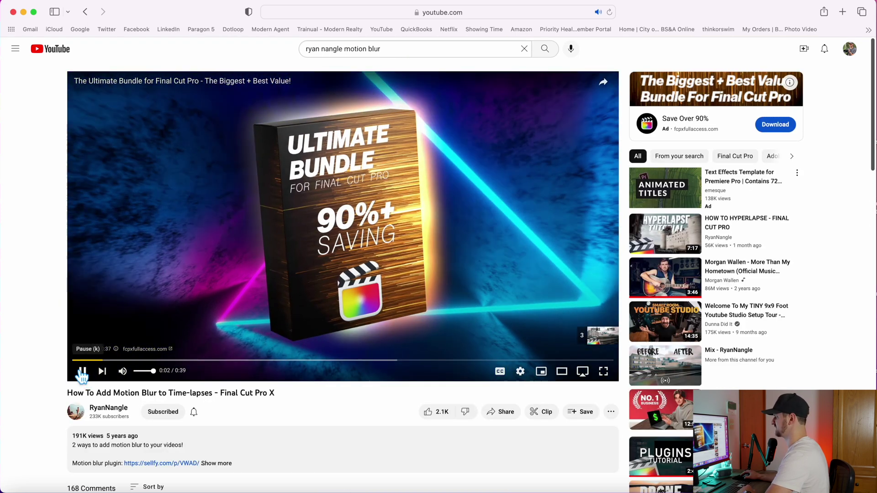
Step: Pause the pre-roll ad and follow the description's link to the Motion Blur Plugin page
{"action": "left_click", "coordinate": [81, 371]}
{"action": "scroll", "coordinate": [164, 392], "scroll_direction": "down", "scroll_amount": 2}
{"action": "left_click", "coordinate": [216, 385]}
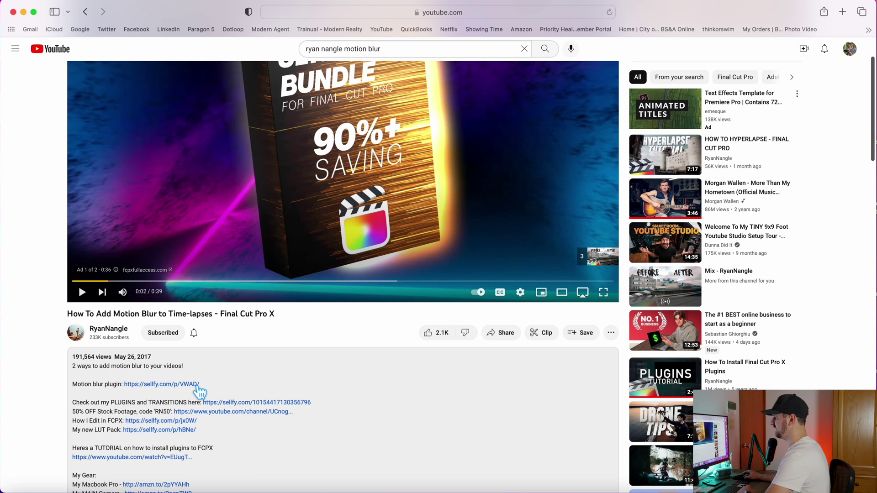
{"action": "left_click", "coordinate": [162, 386]}
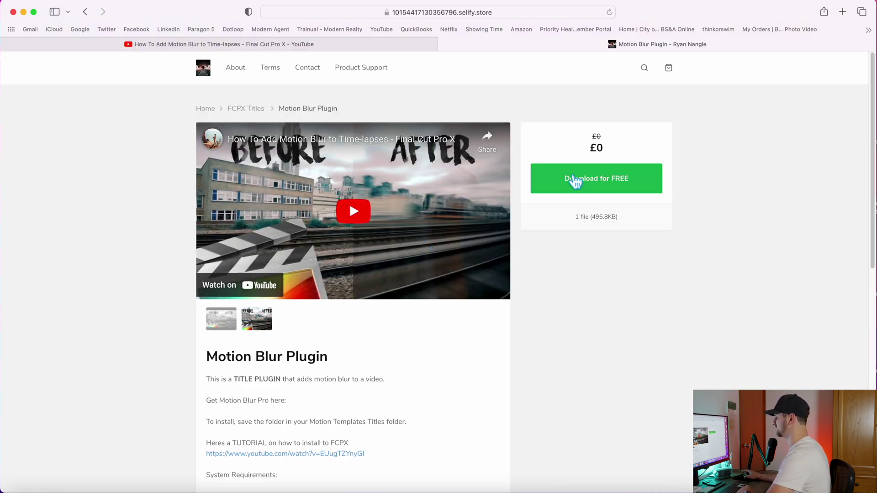
{"action": "scroll", "coordinate": [382, 338], "scroll_direction": "down", "scroll_amount": 2}
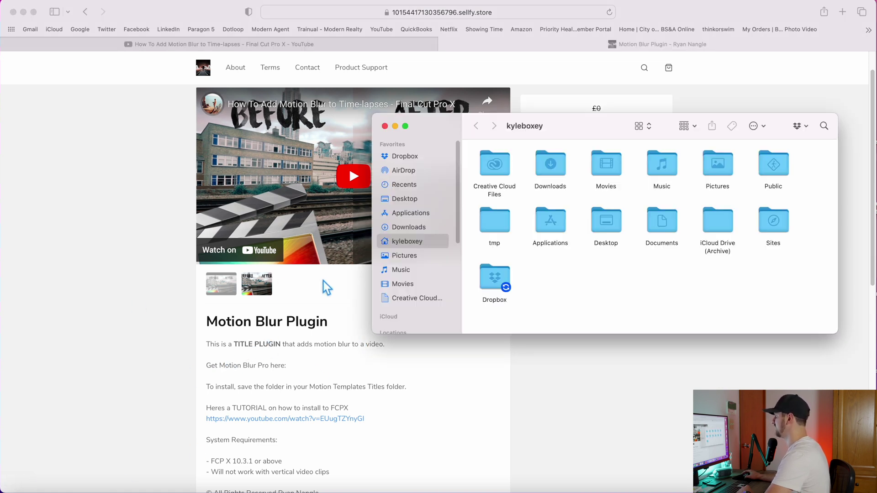
Step: Browse Finder to Movies › Motion Templates › Titles › Motion Blur to view its six presets
{"action": "left_click", "coordinate": [409, 227]}
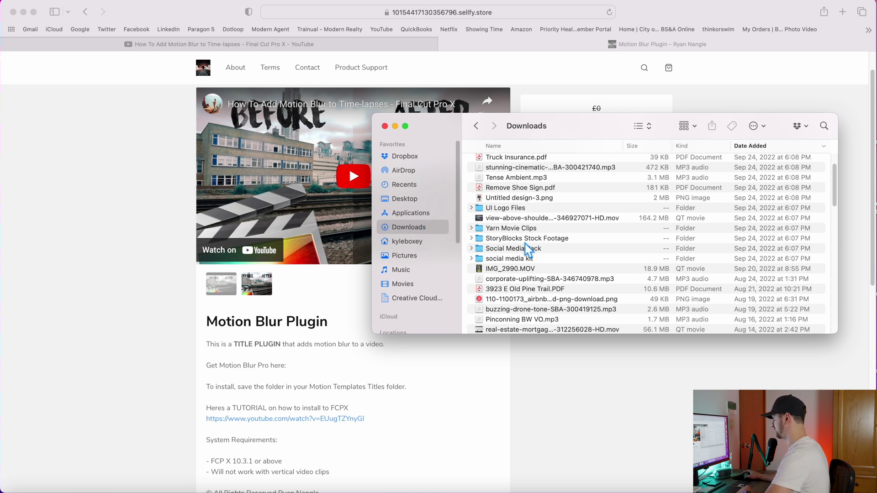
{"action": "left_click", "coordinate": [403, 284]}
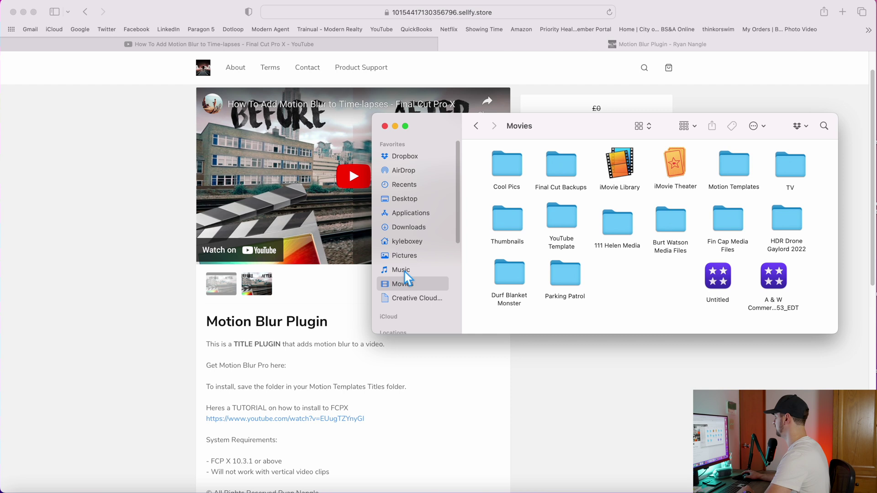
{"action": "double_click", "coordinate": [733, 167]}
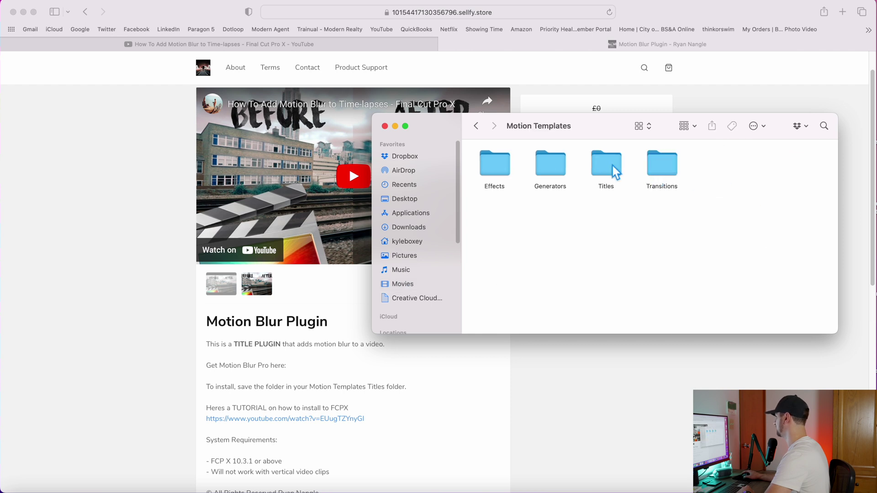
{"action": "double_click", "coordinate": [607, 166]}
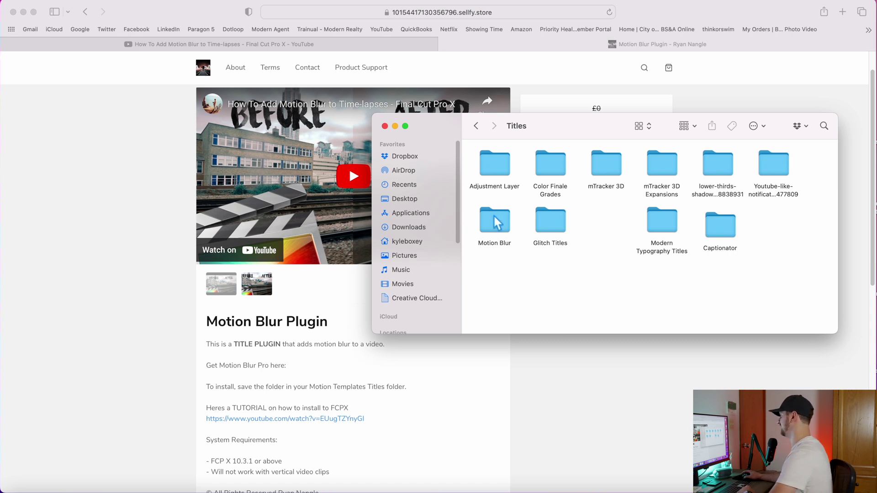
{"action": "left_click", "coordinate": [402, 286]}
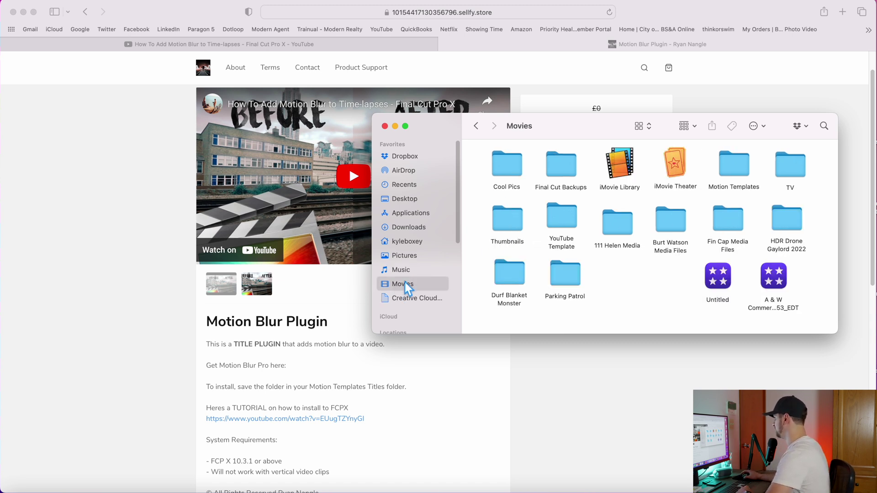
{"action": "left_click", "coordinate": [749, 170]}
{"action": "double_click", "coordinate": [742, 166]}
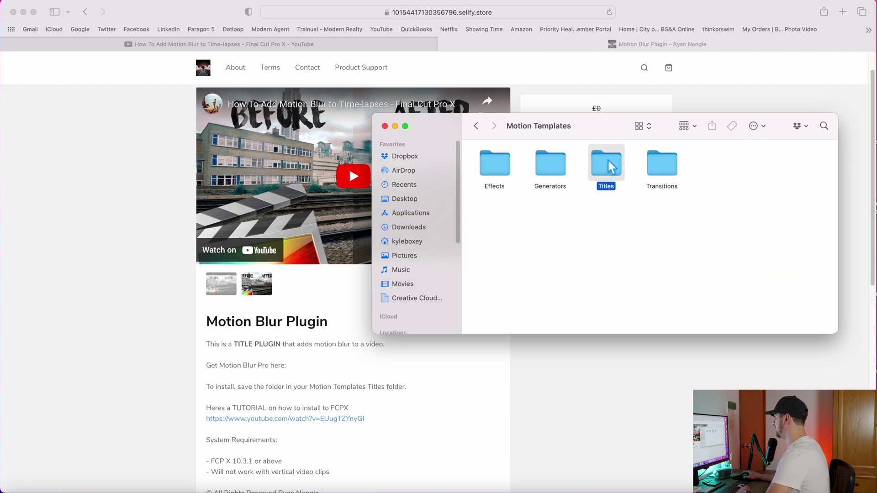
{"action": "double_click", "coordinate": [607, 166]}
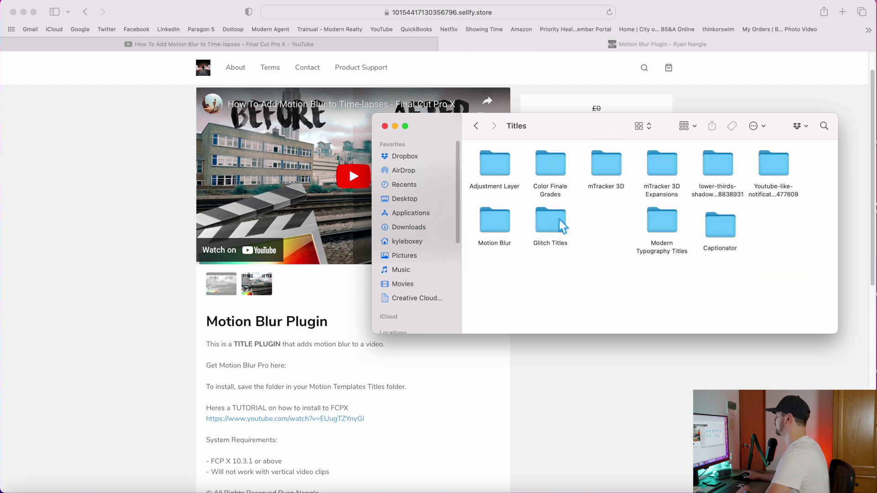
{"action": "double_click", "coordinate": [494, 221]}
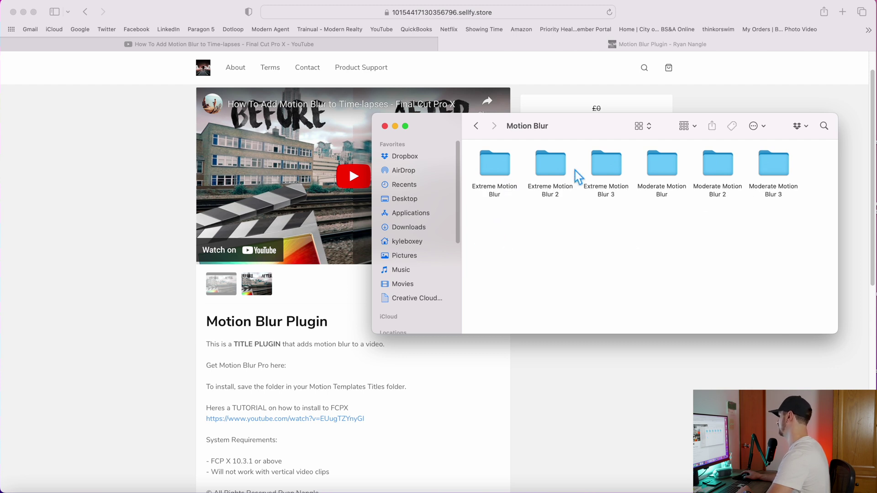
Step: Step back up to the Titles folder and scroll the Motion Blur Plugin page
{"action": "left_click", "coordinate": [476, 127]}
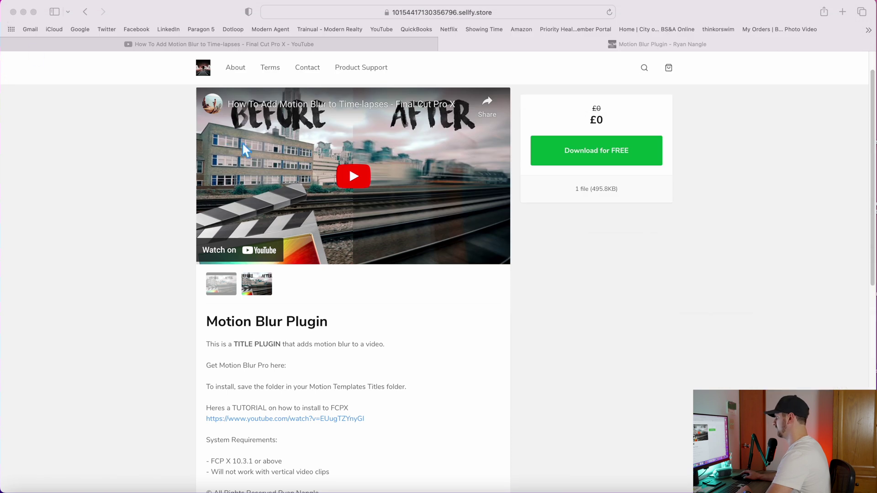
{"action": "scroll", "coordinate": [257, 317], "scroll_direction": "down", "scroll_amount": 1}
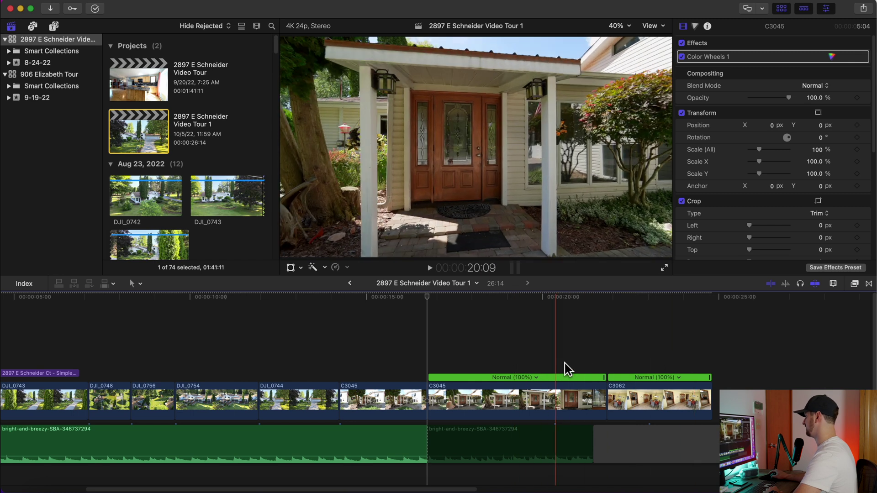
Step: Preview the tour around 18 seconds and marquee-select clips C3045 and C3062
{"action": "left_click", "coordinate": [333, 332]}
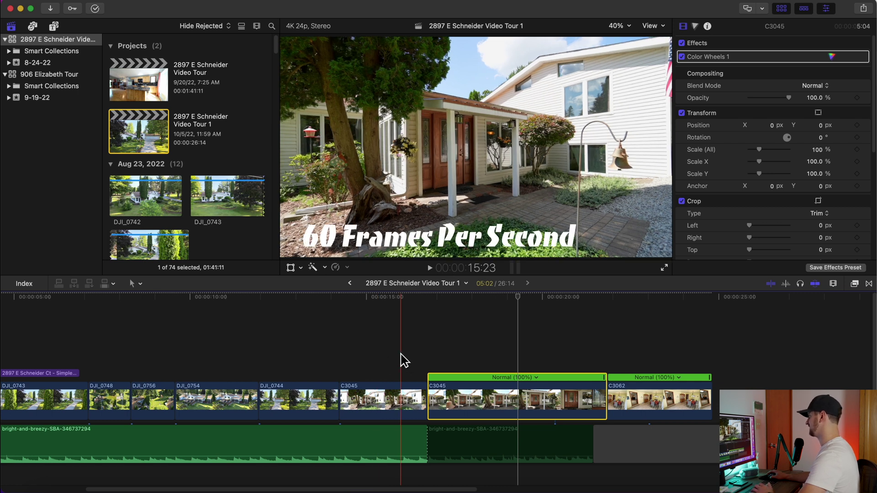
{"action": "left_click", "coordinate": [501, 358]}
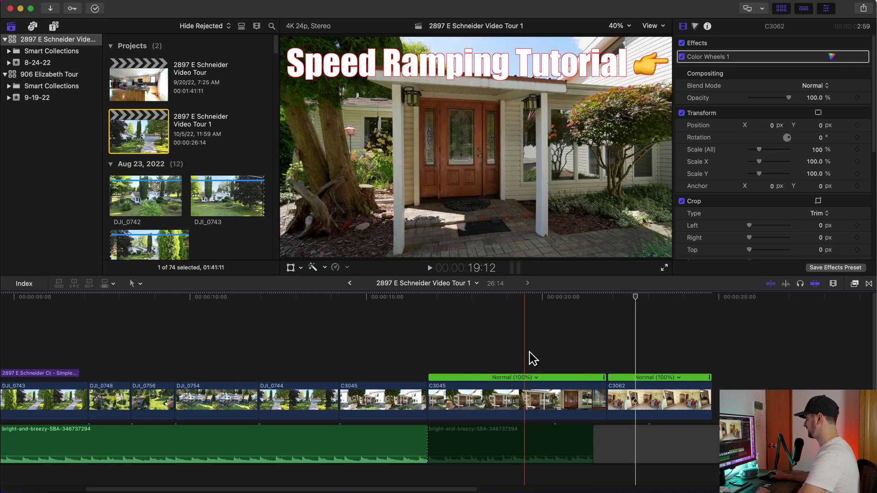
{"action": "left_click_drag", "start_coordinate": [529, 358], "coordinate": [557, 356]}
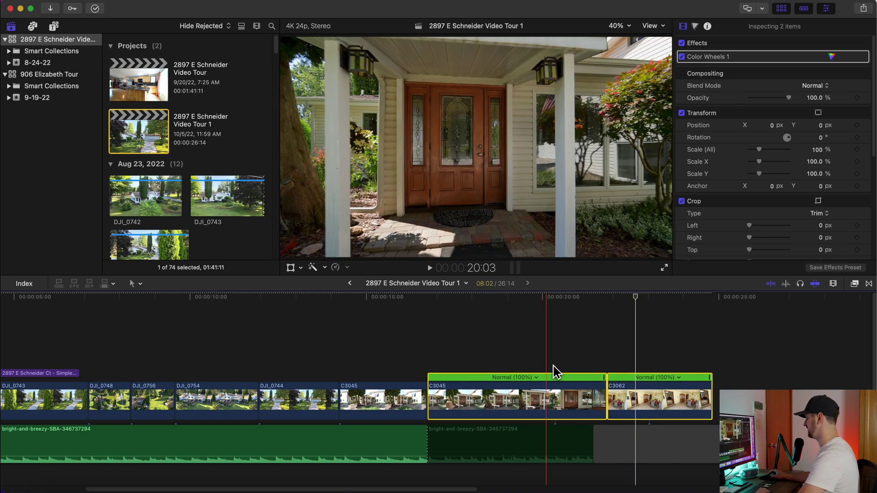
Step: Apply Automatic Speed from the Retime menu to set both clips to Slow (40%)
{"action": "left_click", "coordinate": [343, 271]}
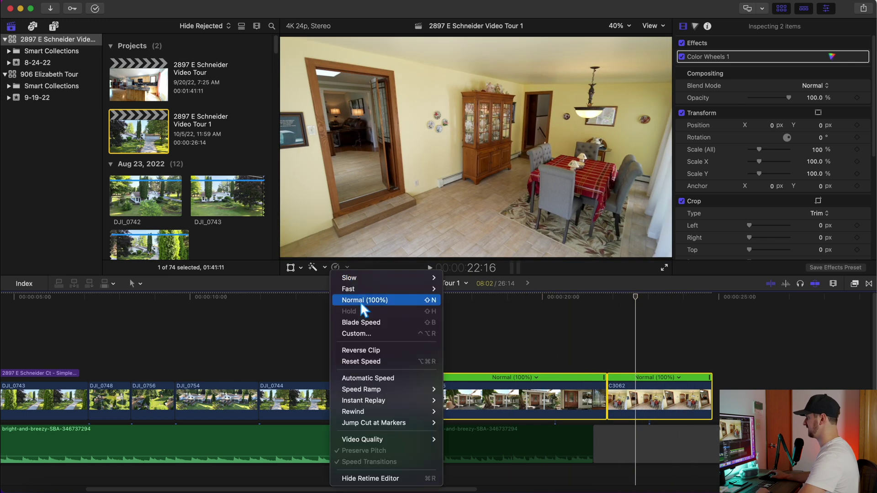
{"action": "left_click", "coordinate": [365, 374]}
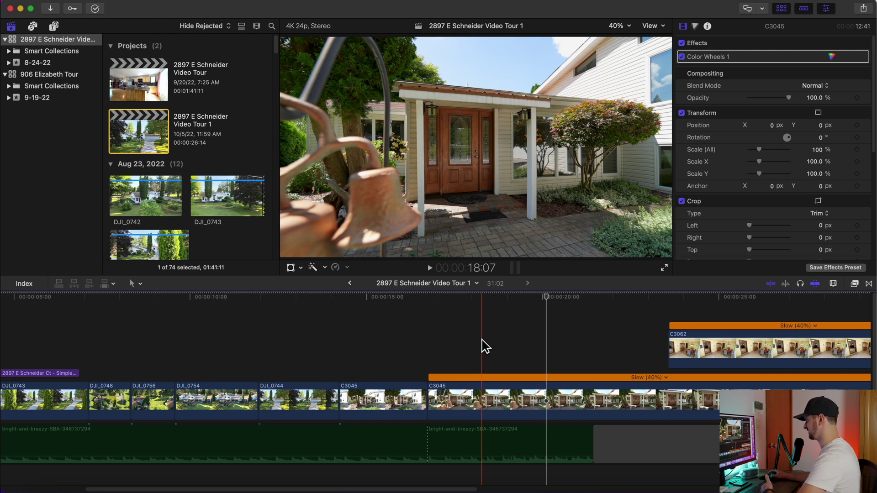
Step: Play to the door approach and blade C3045's speed there into two Slow (40%) sections
{"action": "key", "text": "space"}
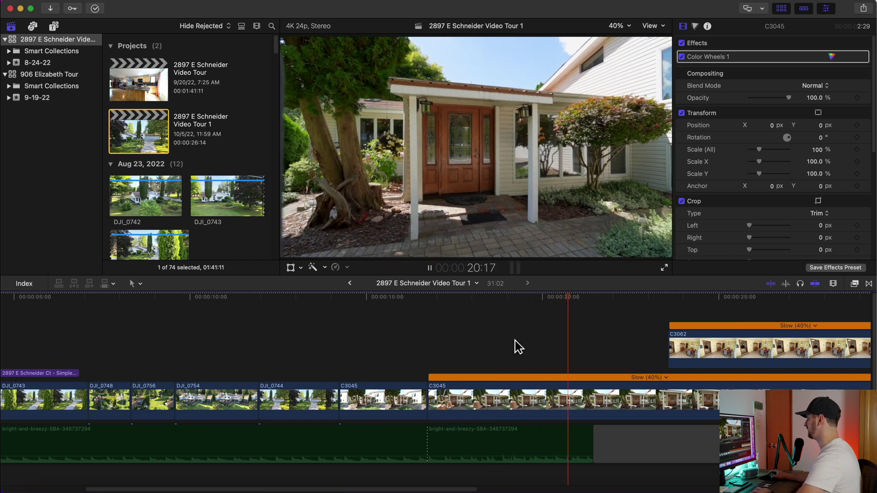
{"action": "key", "text": "space"}
{"action": "left_click", "coordinate": [577, 403]}
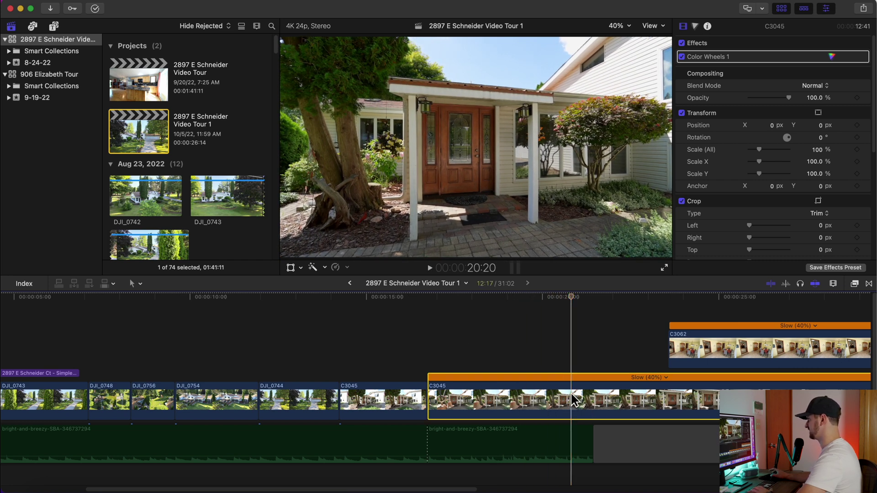
{"action": "key", "text": "shift+b"}
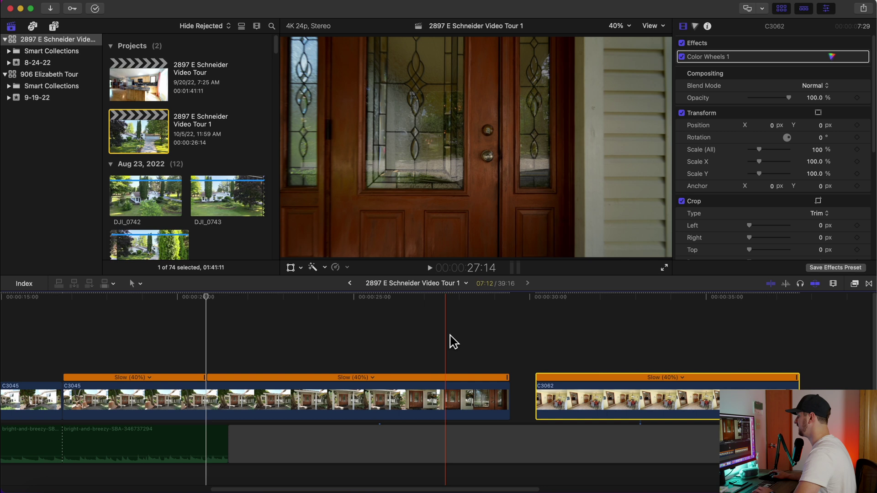
Step: Retime C3045's door section to Fast 20x, shorten it, and preview the ramp
{"action": "left_click", "coordinate": [381, 390]}
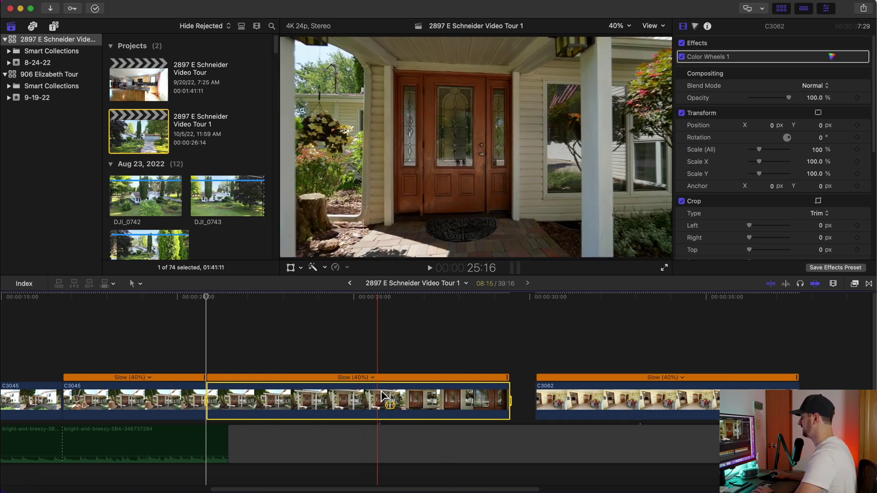
{"action": "left_click", "coordinate": [373, 378]}
{"action": "mouse_move", "coordinate": [411, 398]}
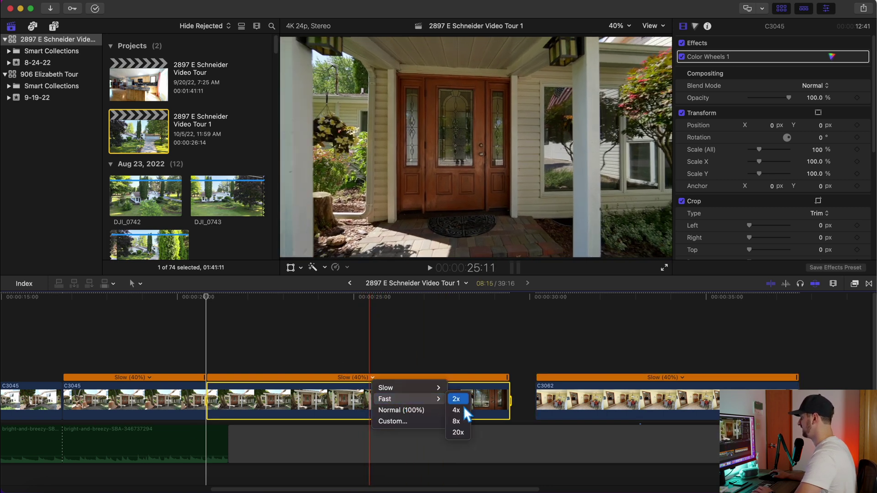
{"action": "left_click", "coordinate": [458, 432]}
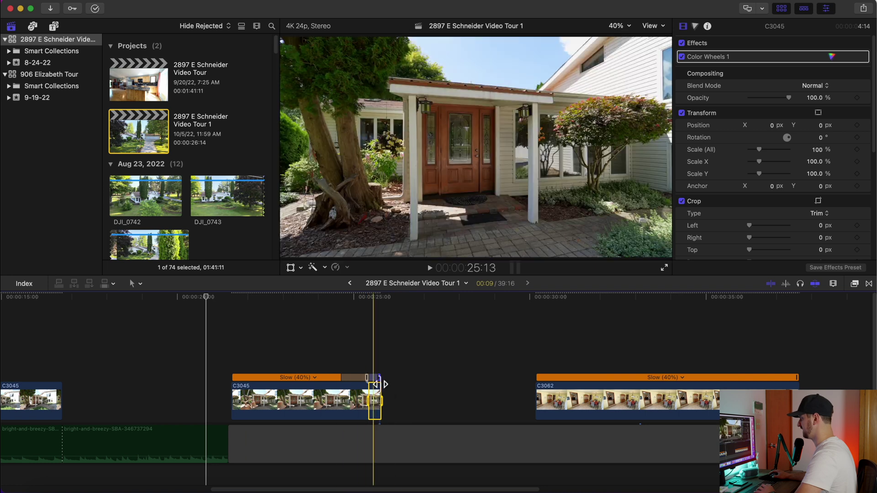
{"action": "left_click_drag", "start_coordinate": [346, 385], "coordinate": [375, 385]}
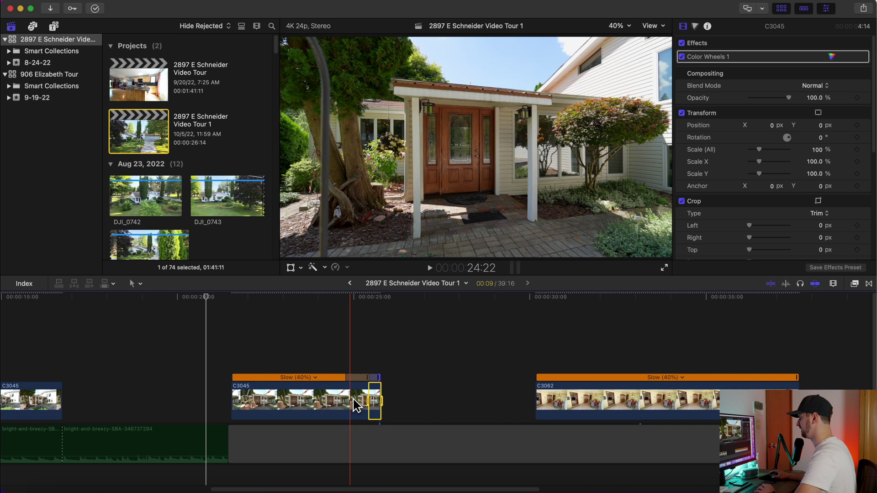
{"action": "key", "text": "space"}
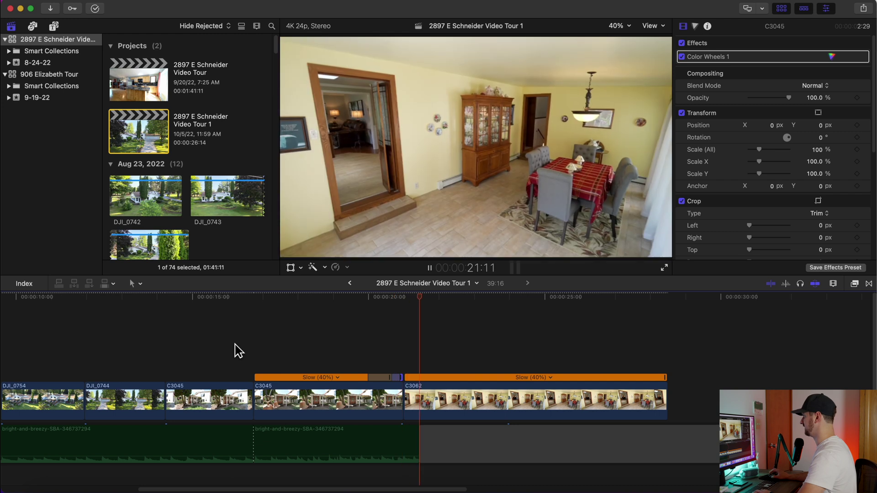
Step: Blade C3062's speed at the playhead, set its opening section to Fast 20x and shorten it
{"action": "key", "text": "space"}
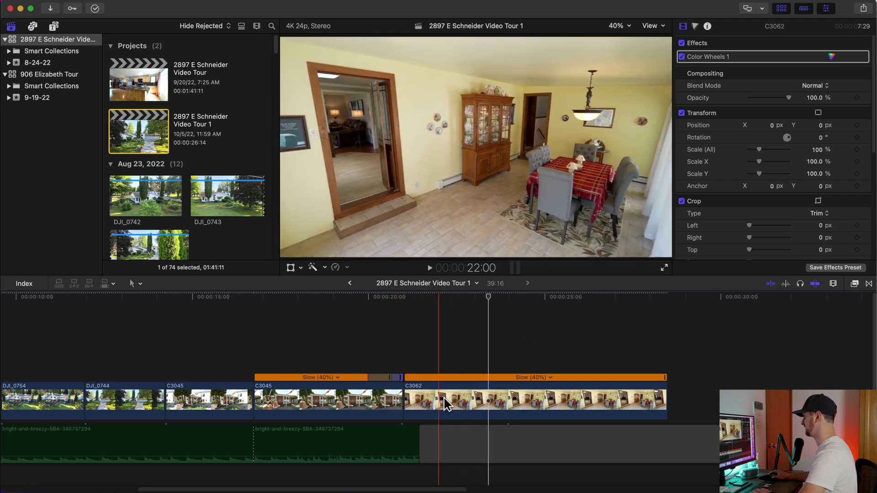
{"action": "left_click", "coordinate": [493, 398]}
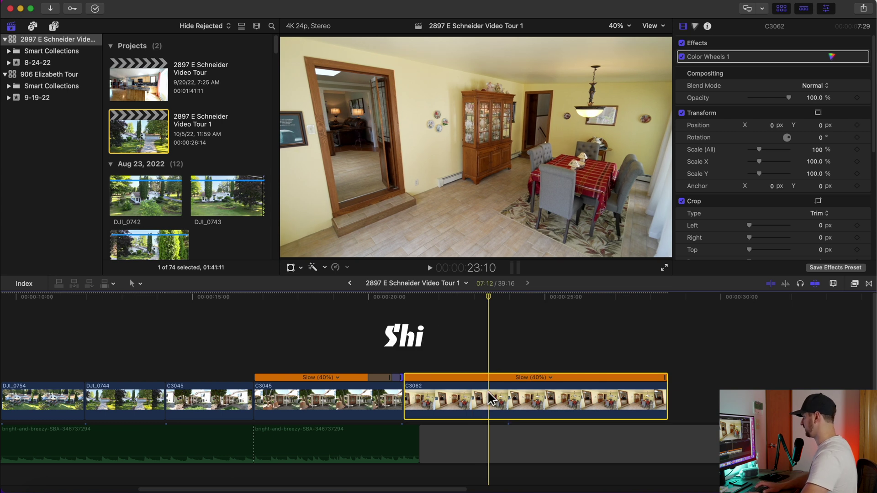
{"action": "key", "text": "shift+b"}
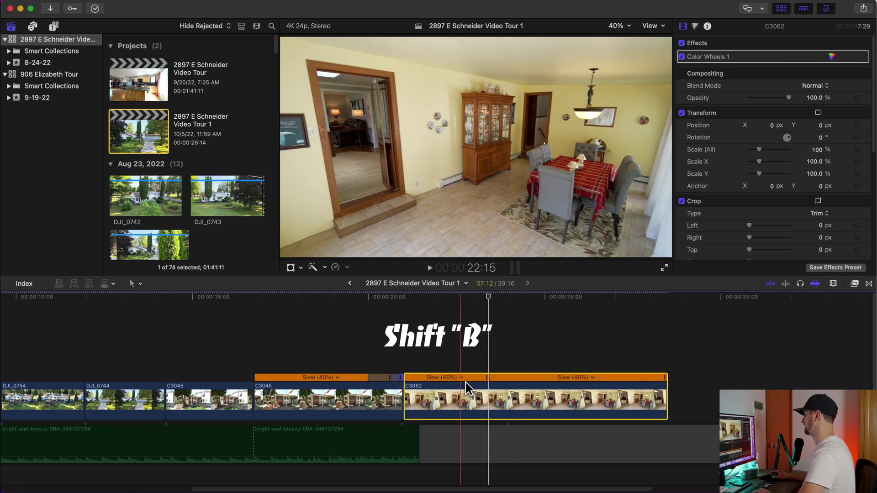
{"action": "left_click", "coordinate": [467, 388]}
{"action": "left_click", "coordinate": [461, 377]}
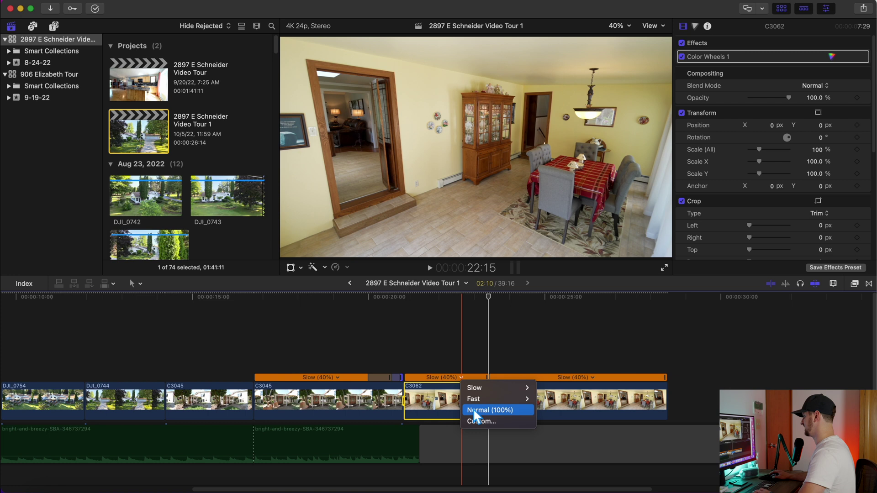
{"action": "mouse_move", "coordinate": [477, 400]}
{"action": "left_click", "coordinate": [545, 433]}
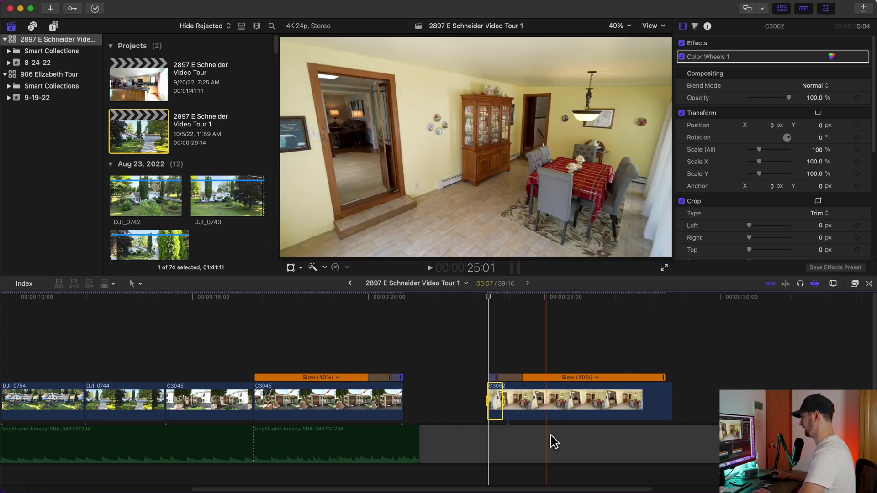
{"action": "left_click_drag", "start_coordinate": [539, 405], "coordinate": [408, 368]}
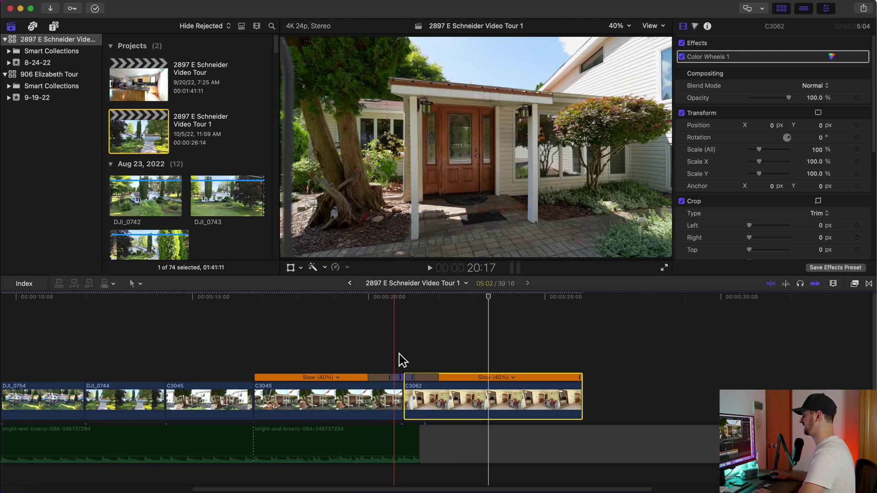
Step: Replay the speed ramp through the door from just before the fast section
{"action": "left_click", "coordinate": [346, 342]}
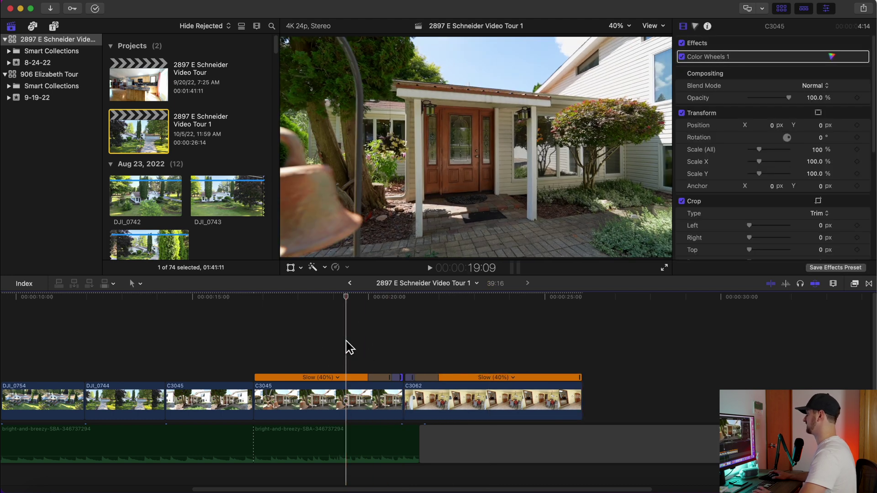
{"action": "key", "text": "space"}
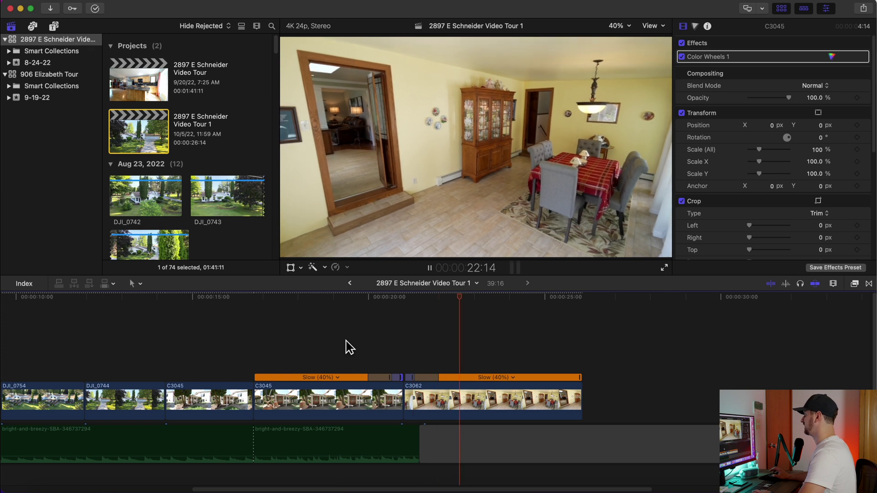
{"action": "key", "text": "space"}
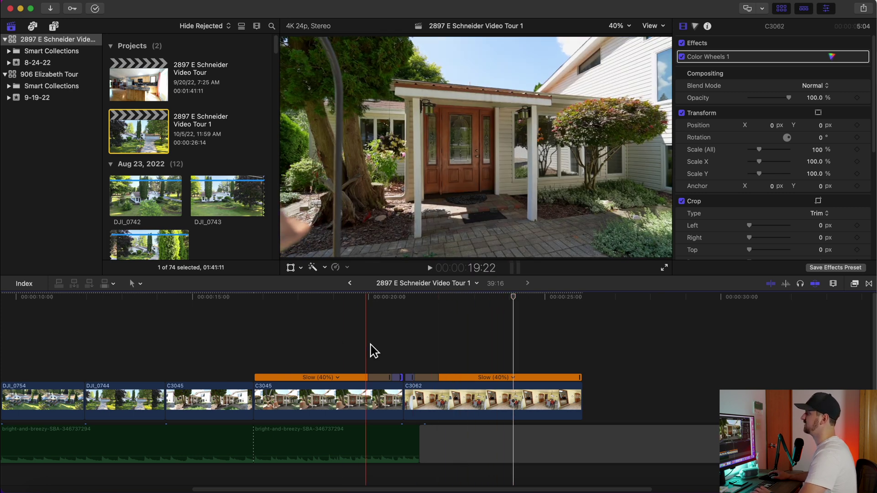
Step: Place the Moderate Motion Blur 2 title from the Motion Blur category above C3045 near the cut
{"action": "left_click", "coordinate": [54, 26]}
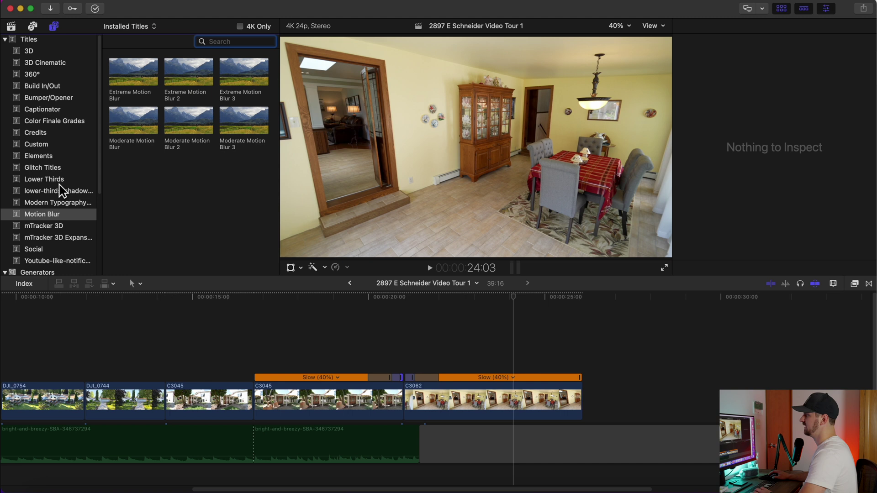
{"action": "left_click", "coordinate": [53, 218]}
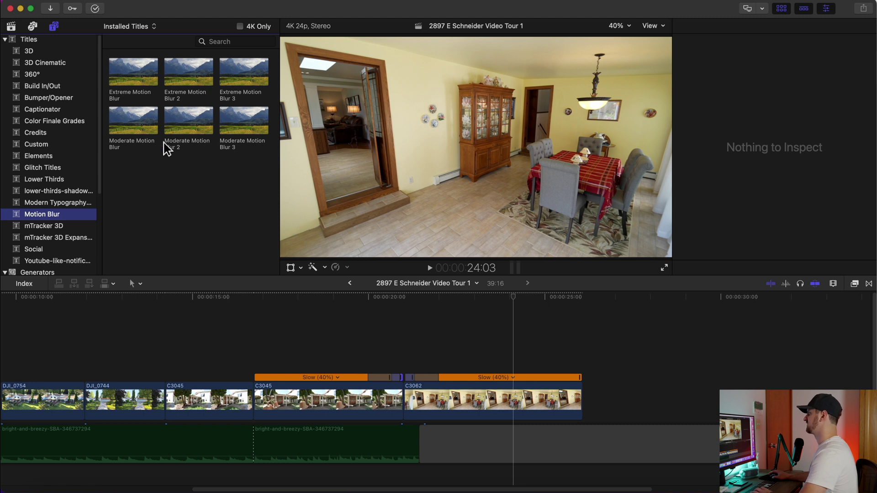
{"action": "left_click", "coordinate": [193, 124]}
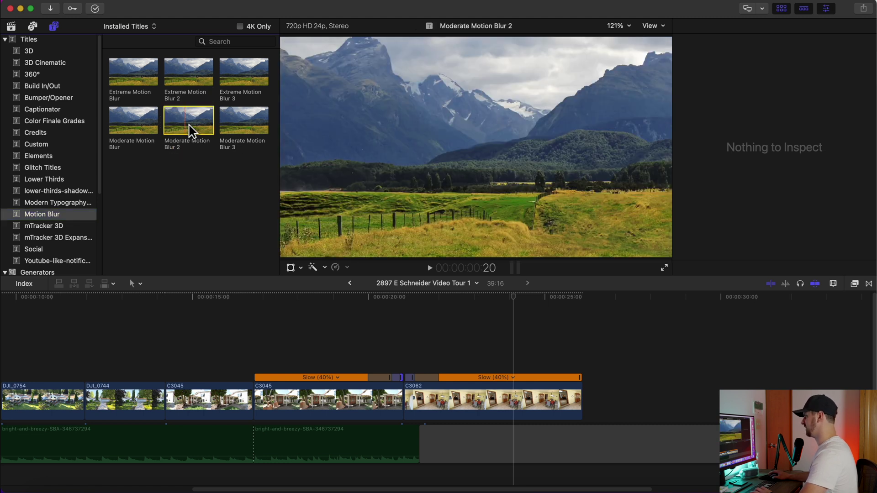
{"action": "left_click_drag", "start_coordinate": [190, 124], "coordinate": [398, 363]}
Step: Trim the blur title shorter and nudge it along the timeline
{"action": "key", "text": "super+4"}
{"action": "left_click_drag", "start_coordinate": [457, 365], "coordinate": [418, 368]}
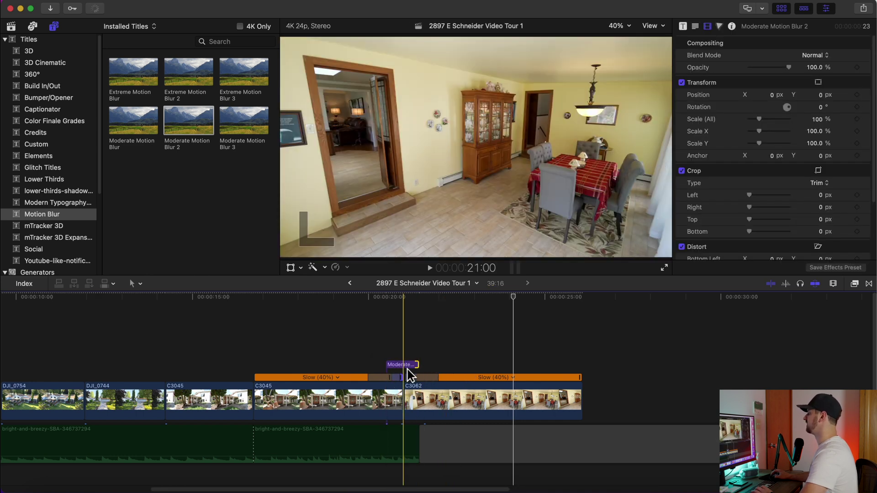
{"action": "left_click", "coordinate": [332, 325]}
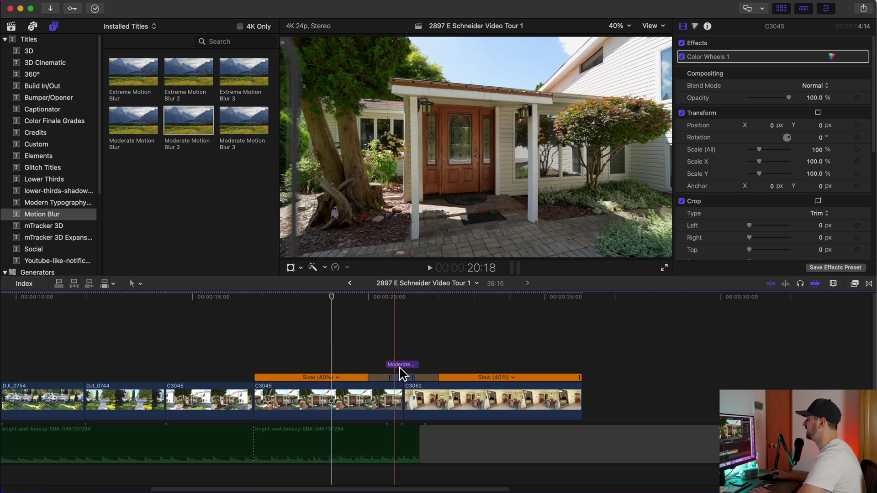
{"action": "mouse_move", "coordinate": [401, 365]}
{"action": "left_mouse_down"}
{"action": "mouse_move", "coordinate": [112, 76]}
{"action": "mouse_move", "coordinate": [396, 377]}
{"action": "mouse_move", "coordinate": [404, 374]}
{"action": "left_mouse_up"}
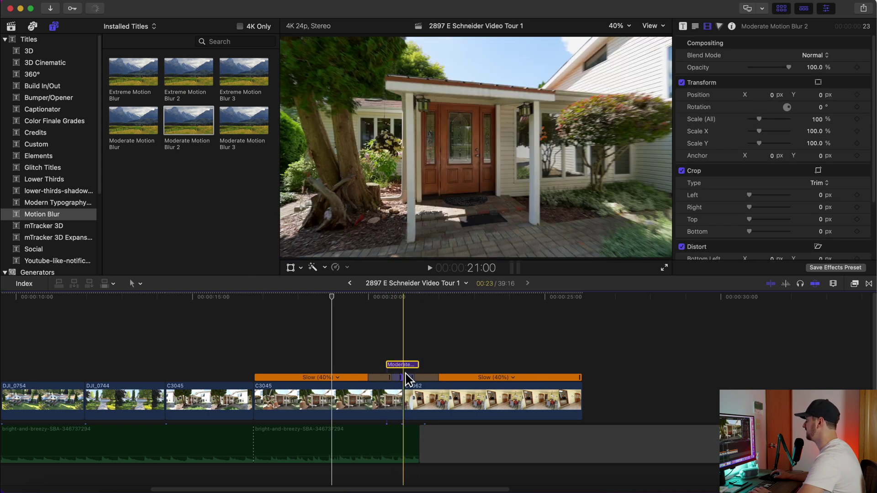
Step: Frame-step to the start of the fast section and snap the Moderate Motion Blur 2 title to the playhead
{"action": "left_click", "coordinate": [392, 357]}
{"action": "left_click", "coordinate": [389, 357]}
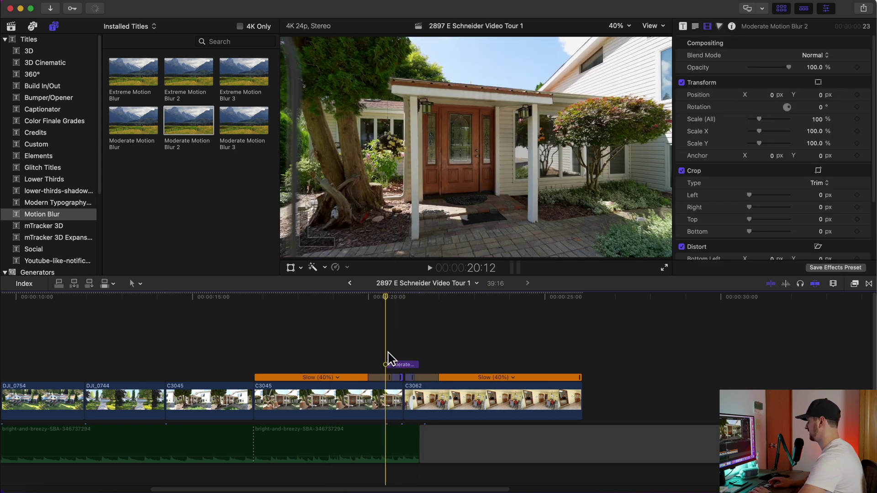
{"action": "key", "text": "Right"}
{"action": "key", "text": "Right"}
{"action": "key", "text": "Right"}
{"action": "key", "text": "Right"}
{"action": "key", "text": "Right"}
{"action": "key", "text": "Right"}
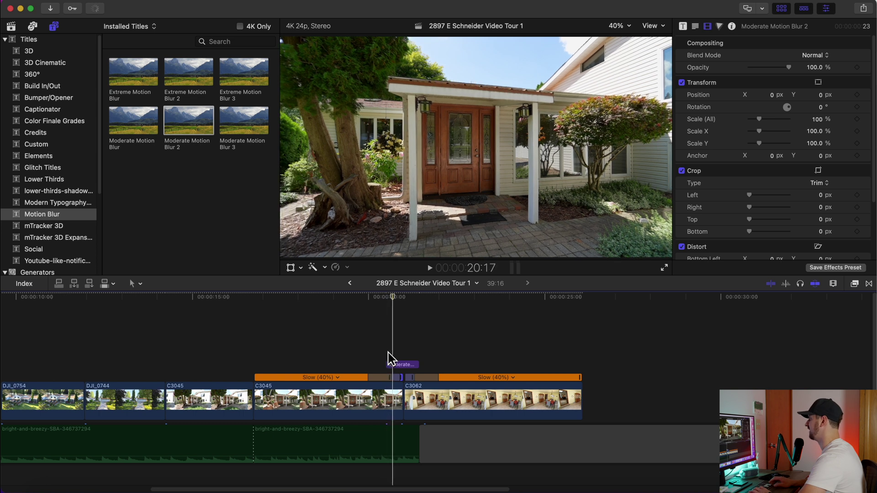
{"action": "key", "text": "Right"}
{"action": "key", "text": "Right"}
{"action": "key", "text": "Right"}
{"action": "key", "text": "Right"}
{"action": "key", "text": "Right"}
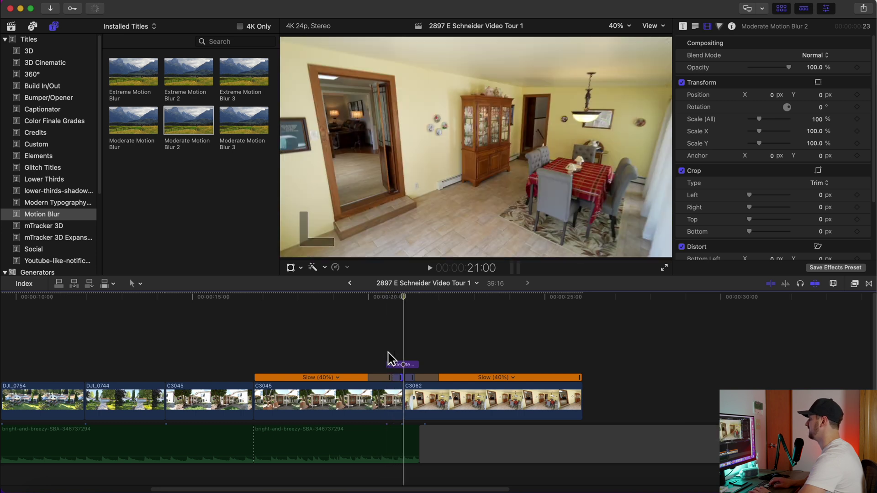
{"action": "key", "text": "Left"}
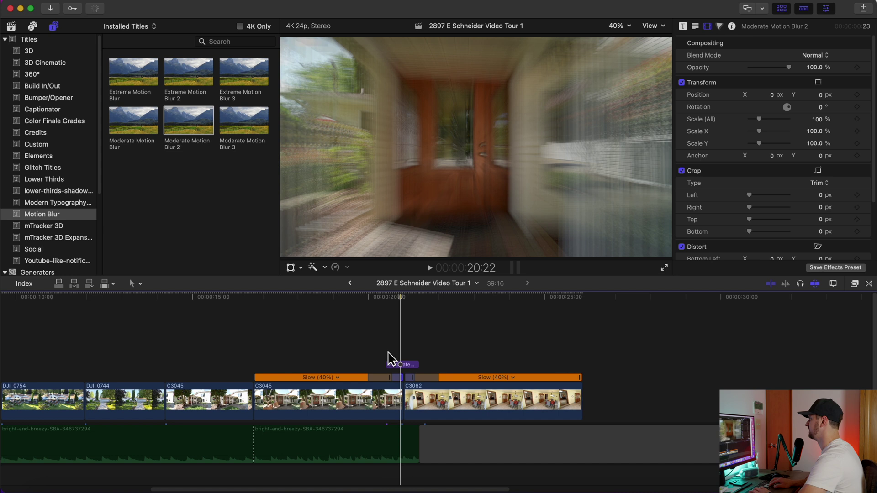
{"action": "key", "text": "Left"}
{"action": "key", "text": "Left"}
{"action": "key", "text": "Left"}
{"action": "key", "text": "Left"}
{"action": "key", "text": "Left"}
{"action": "key", "text": "Left"}
{"action": "key", "text": "Left"}
{"action": "key", "text": "Left"}
{"action": "key", "text": "Left"}
{"action": "key", "text": "Left"}
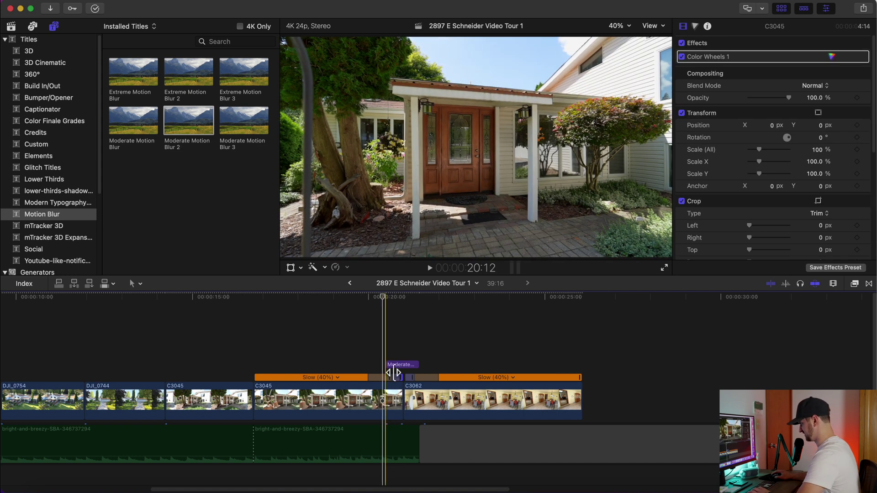
{"action": "mouse_move", "coordinate": [390, 365]}
{"action": "left_mouse_down"}
{"action": "mouse_move", "coordinate": [430, 370]}
{"action": "mouse_move", "coordinate": [401, 375]}
{"action": "left_mouse_up"}
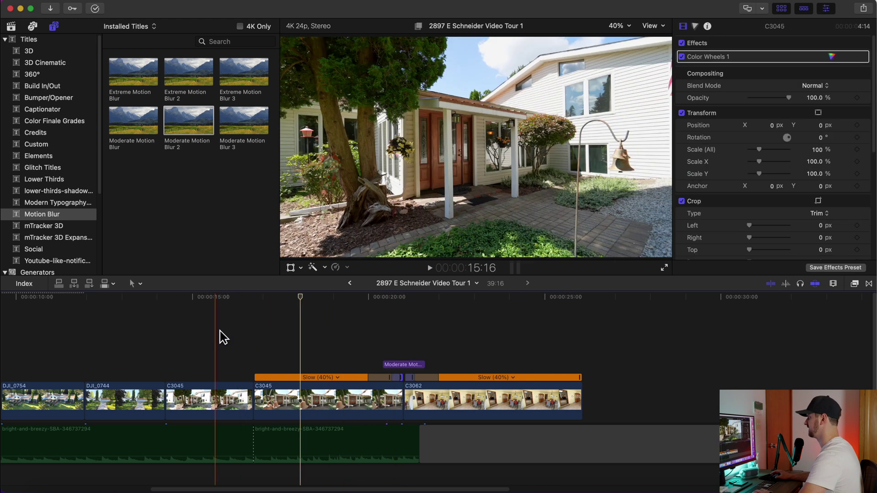
{"action": "left_click", "coordinate": [232, 337]}
{"action": "key", "text": "space"}
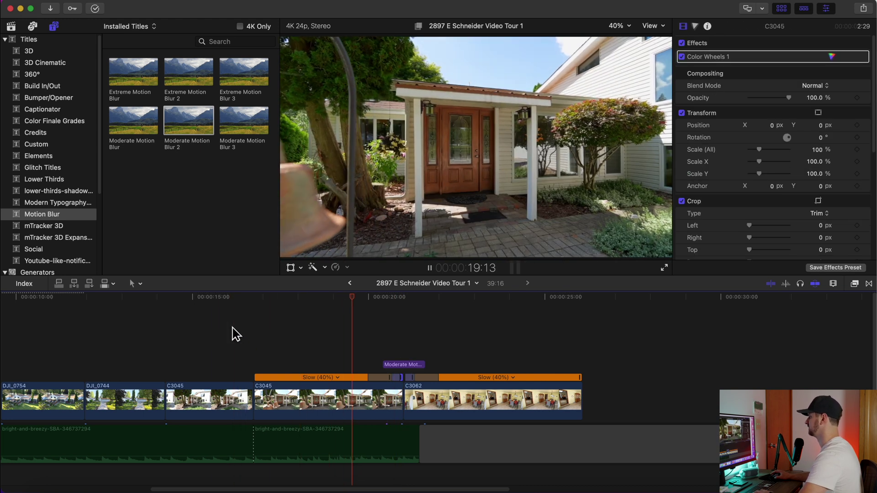